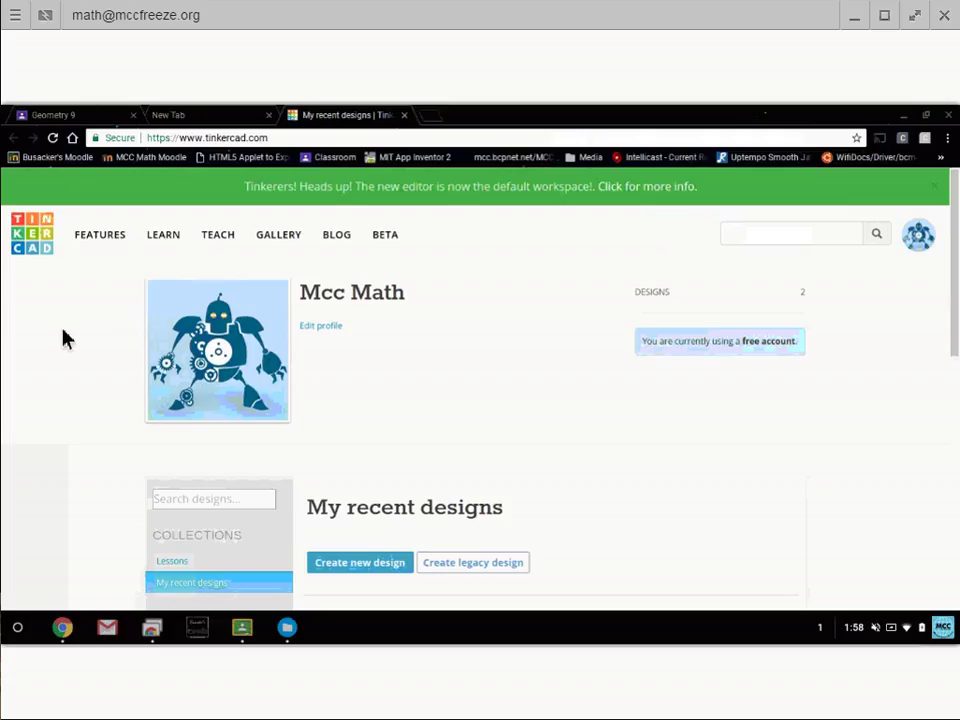
Find Shiny Lahdi in My recent designs and open it (red hollow box) in the editor.
scroll(62, 340, down, 2)
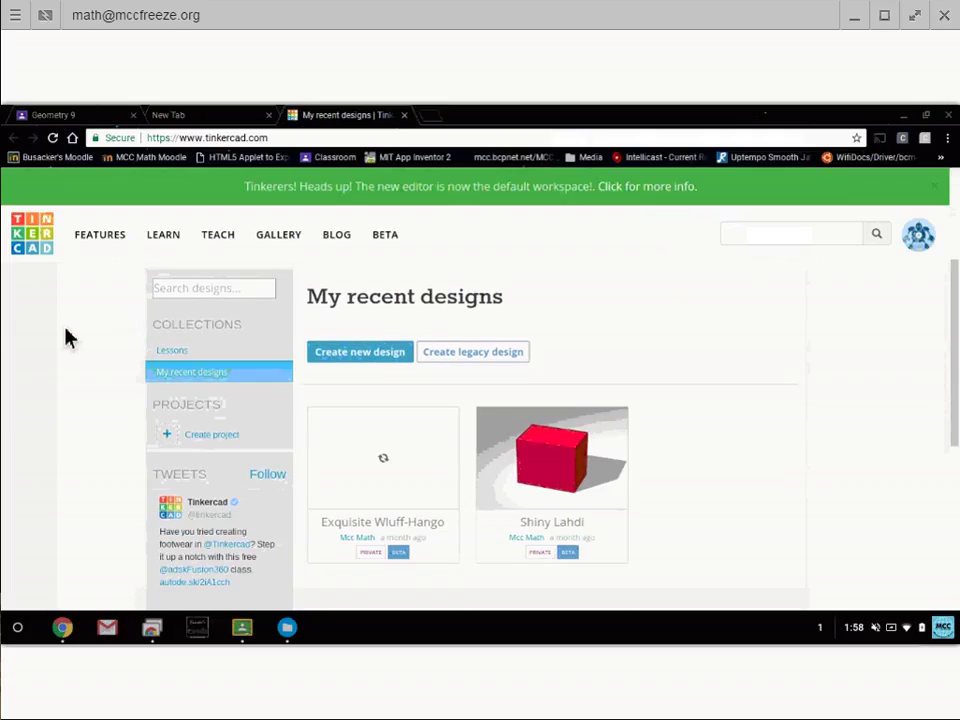
scroll(65, 338, up, 2)
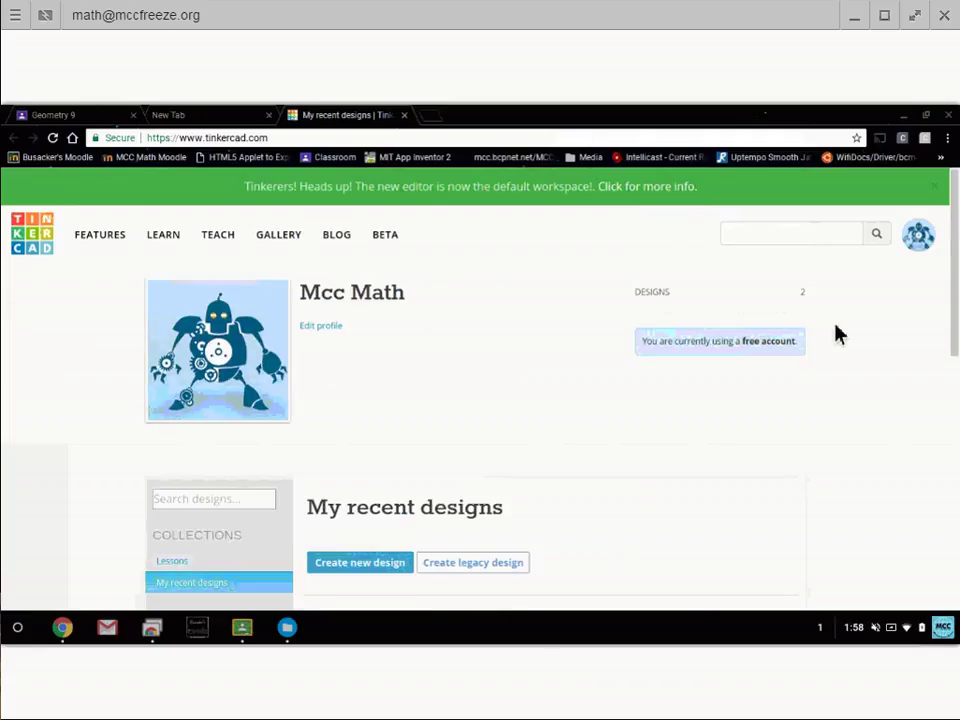
scroll(611, 392, down, 3)
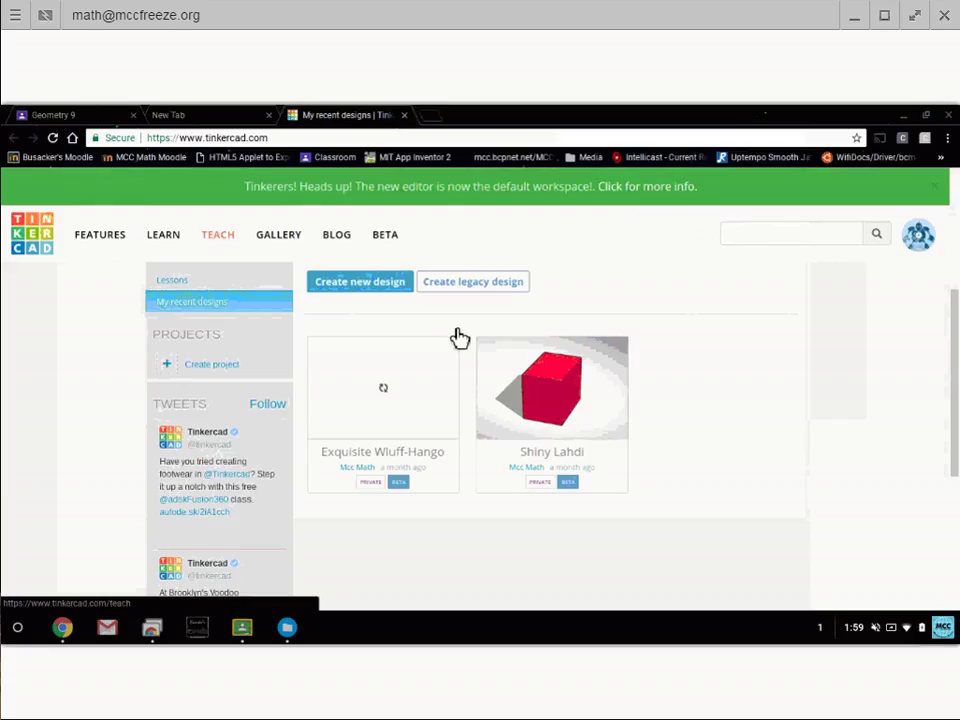
click(510, 350)
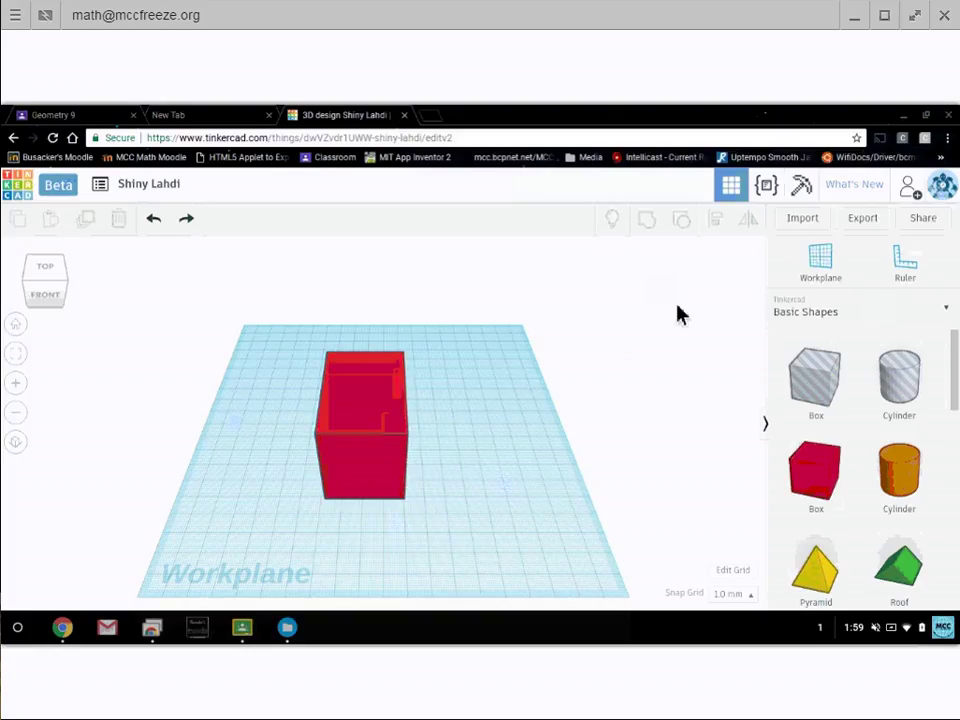
In Minecraft view with terrain hidden, export and save Shiny Lahdi.schematic to Downloads.
click(805, 190)
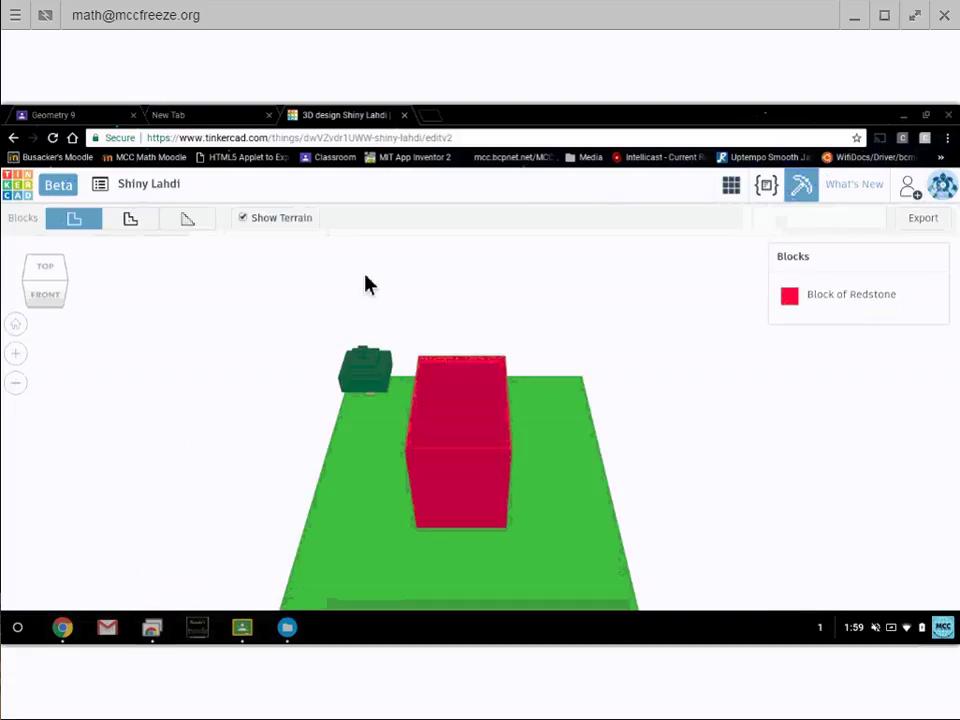
click(246, 221)
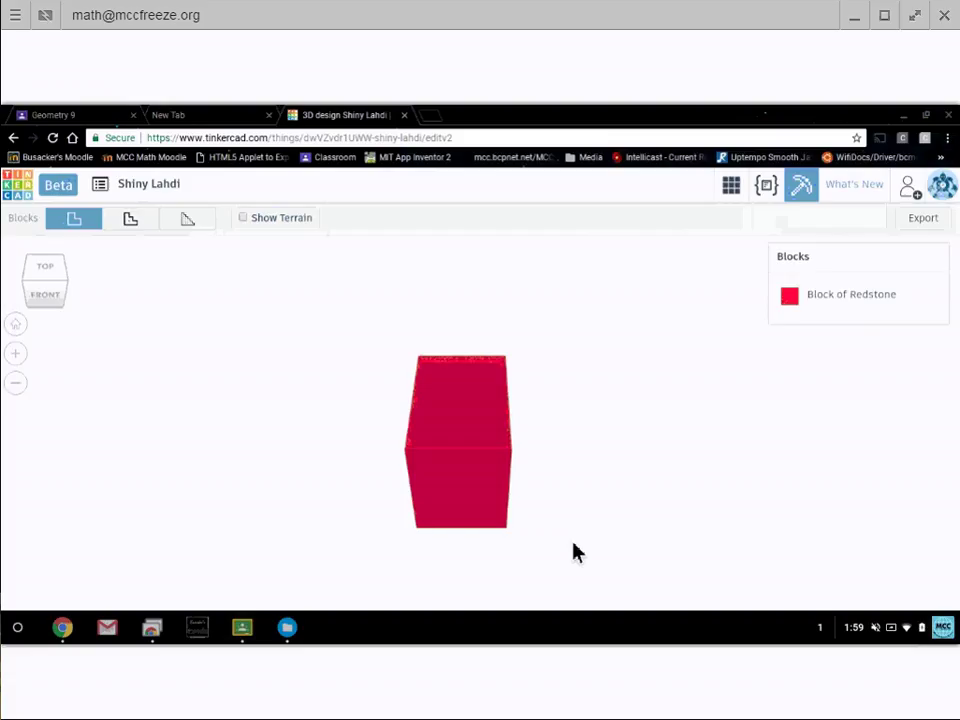
click(922, 219)
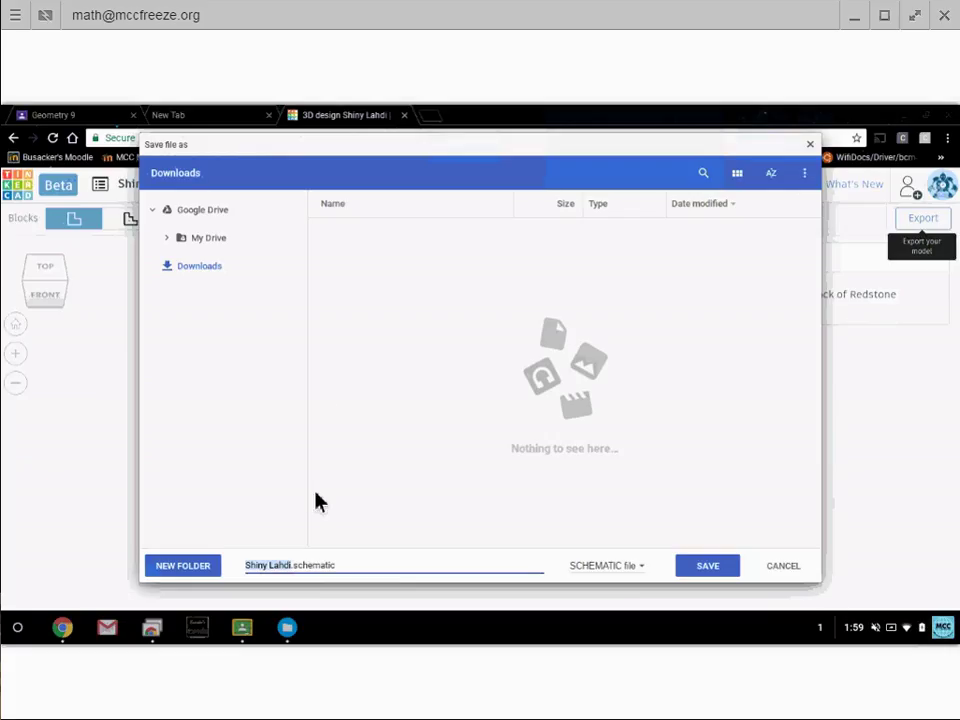
click(708, 566)
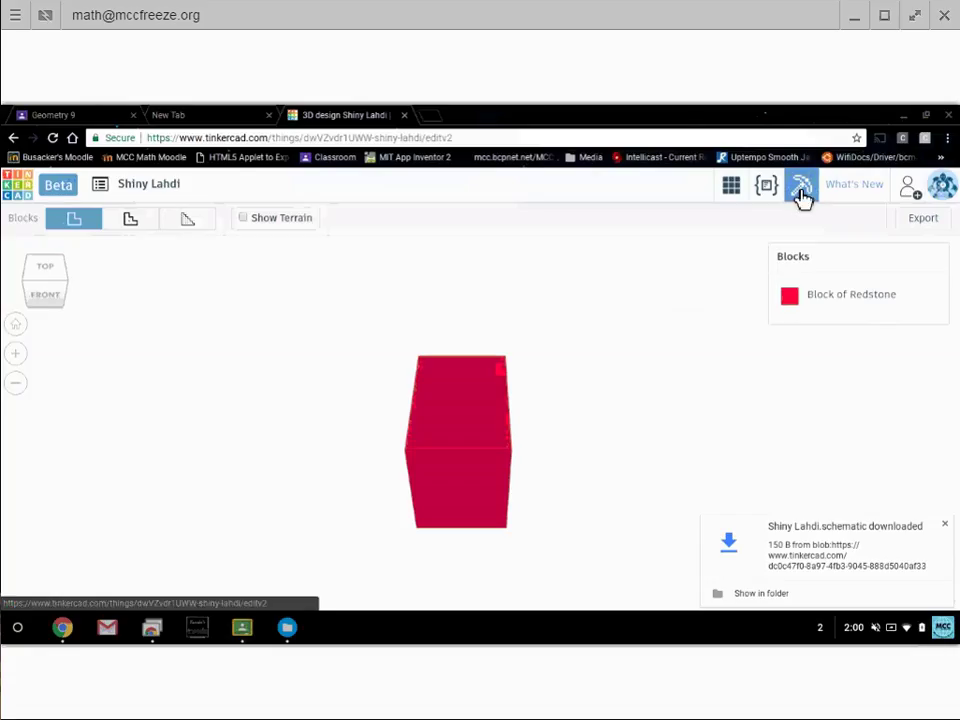
Back in 3D view, export everything in the design as .STL and save Shiny Lahdi.stl.
click(731, 187)
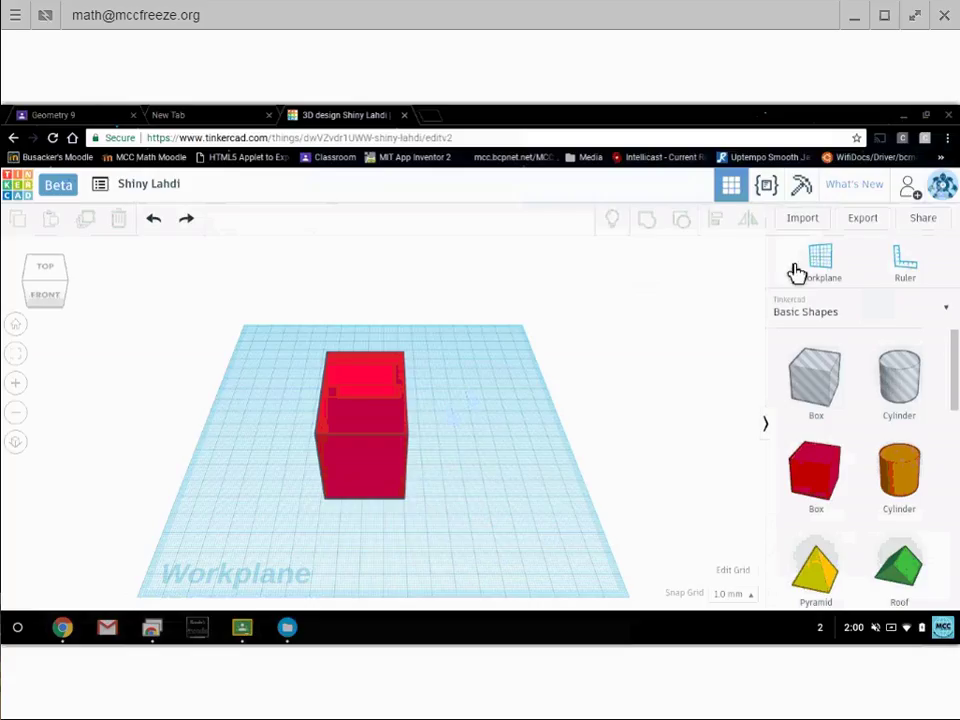
click(864, 222)
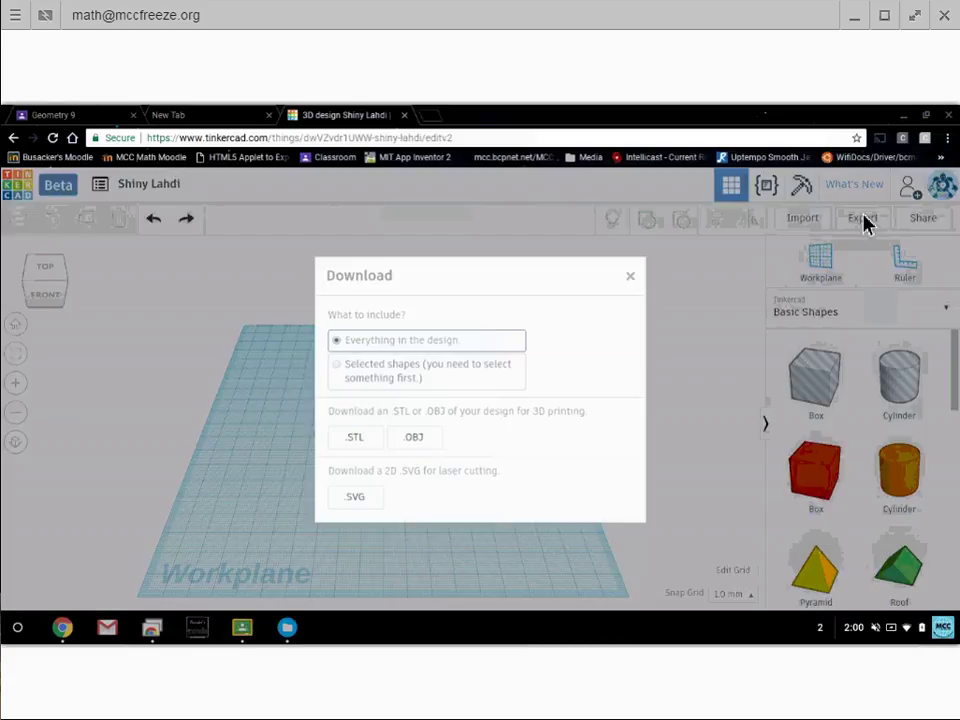
click(352, 442)
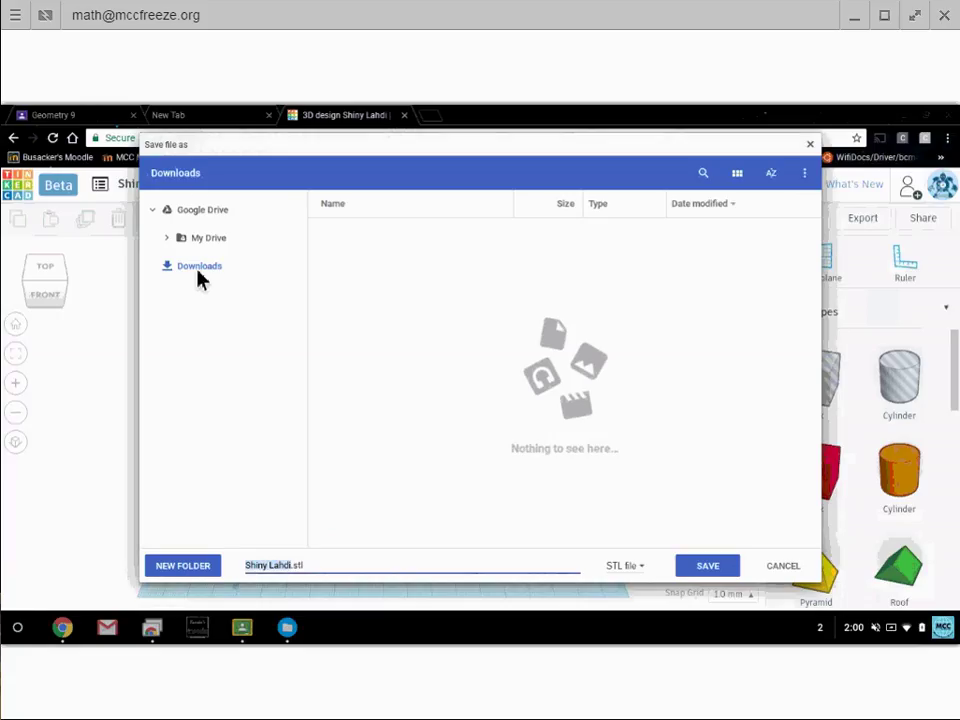
click(709, 568)
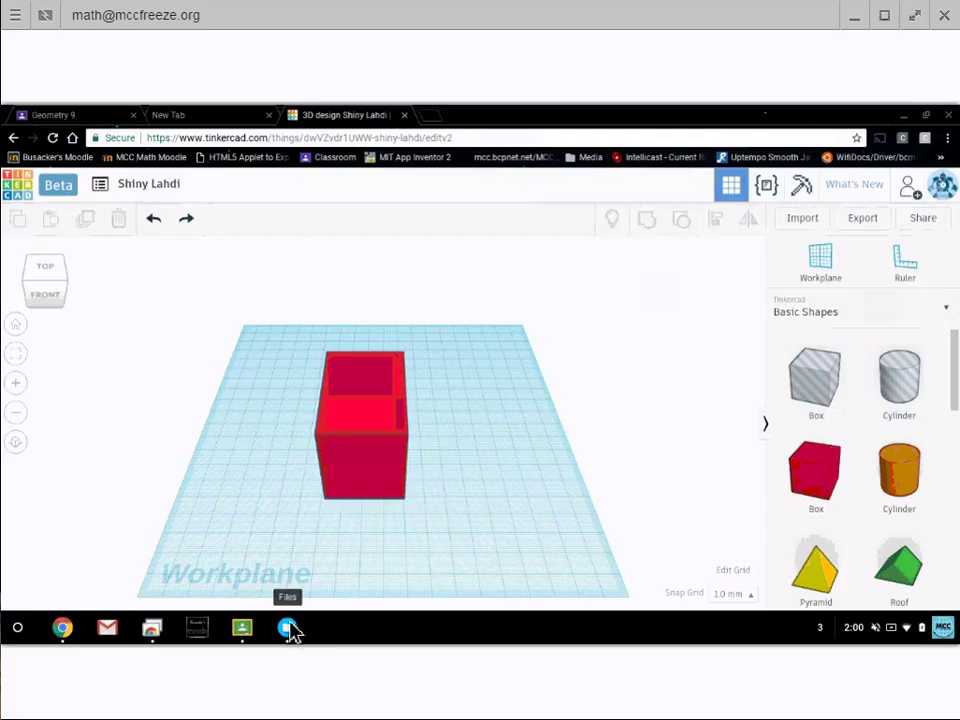
Launch the Files app from the Chrome OS launcher's All Apps list.
click(18, 631)
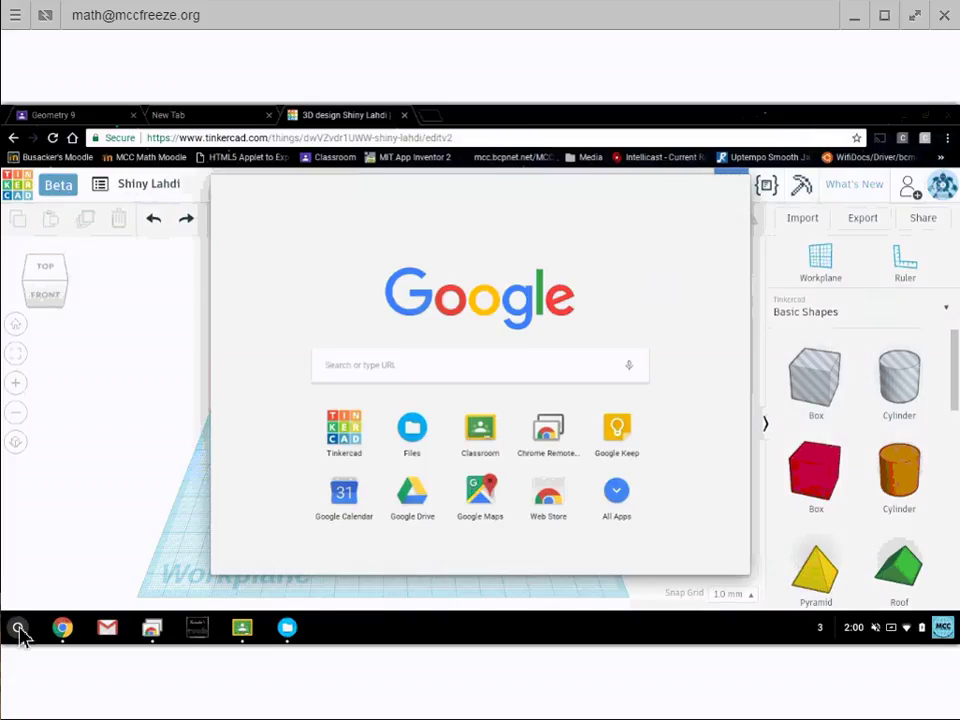
click(616, 494)
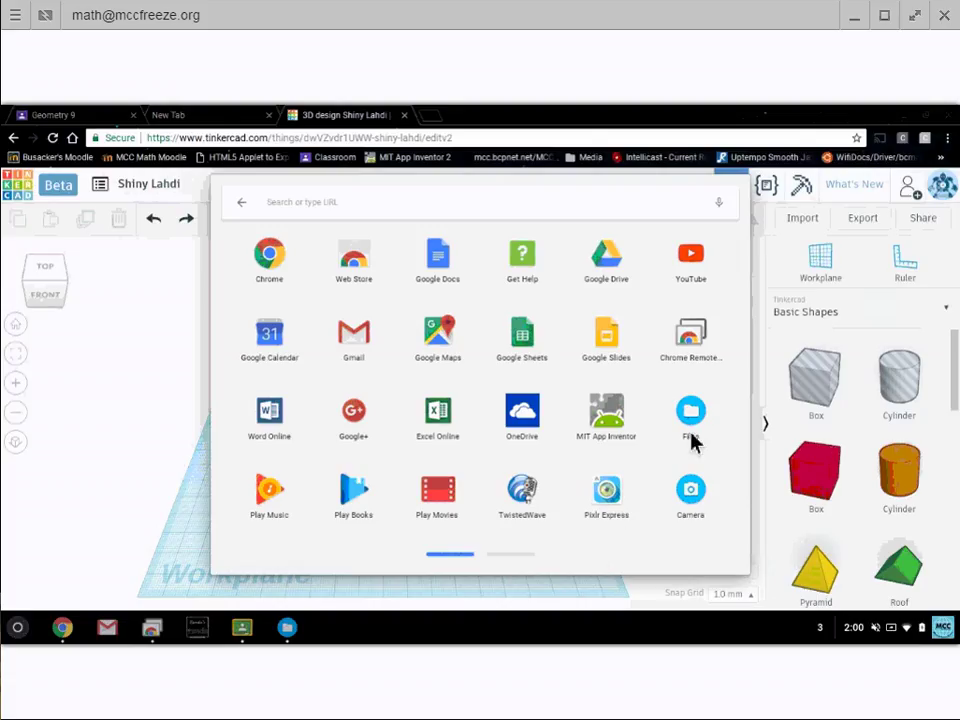
click(691, 412)
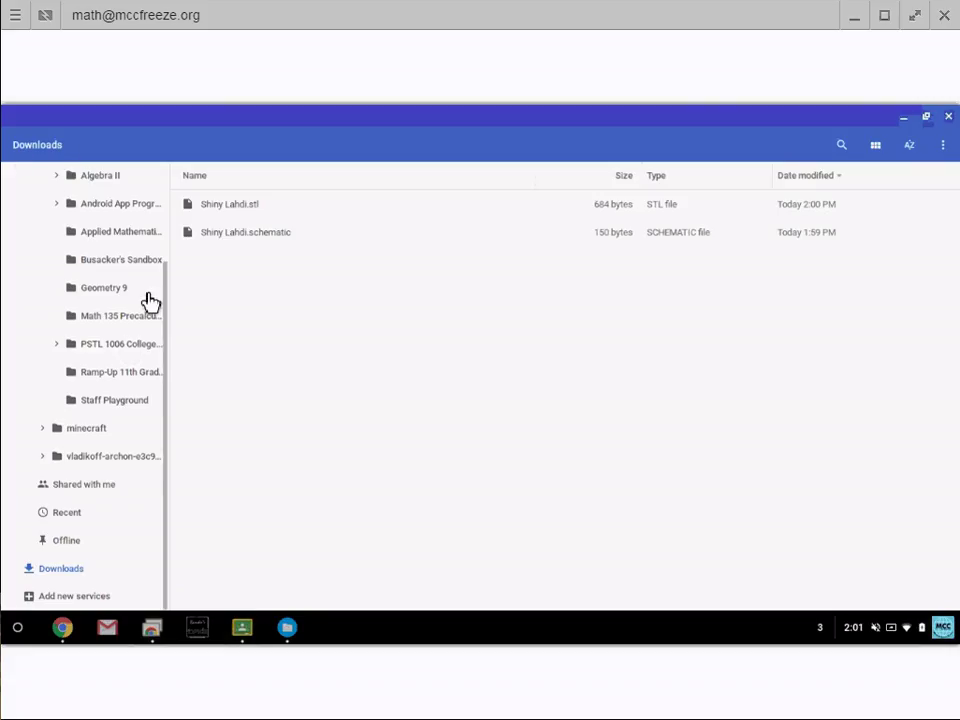
Copy Shiny Lahdi.stl and Shiny Lahdi.schematic from Downloads into My Drive > Classroom > Geometry 9.
click(58, 576)
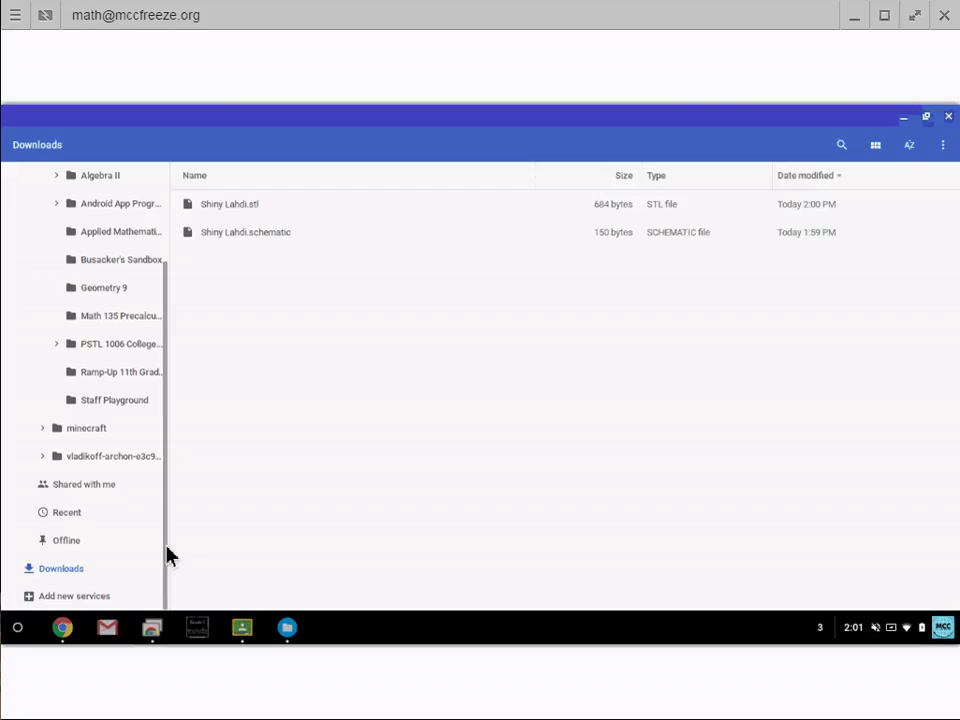
drag(167, 555, 171, 406)
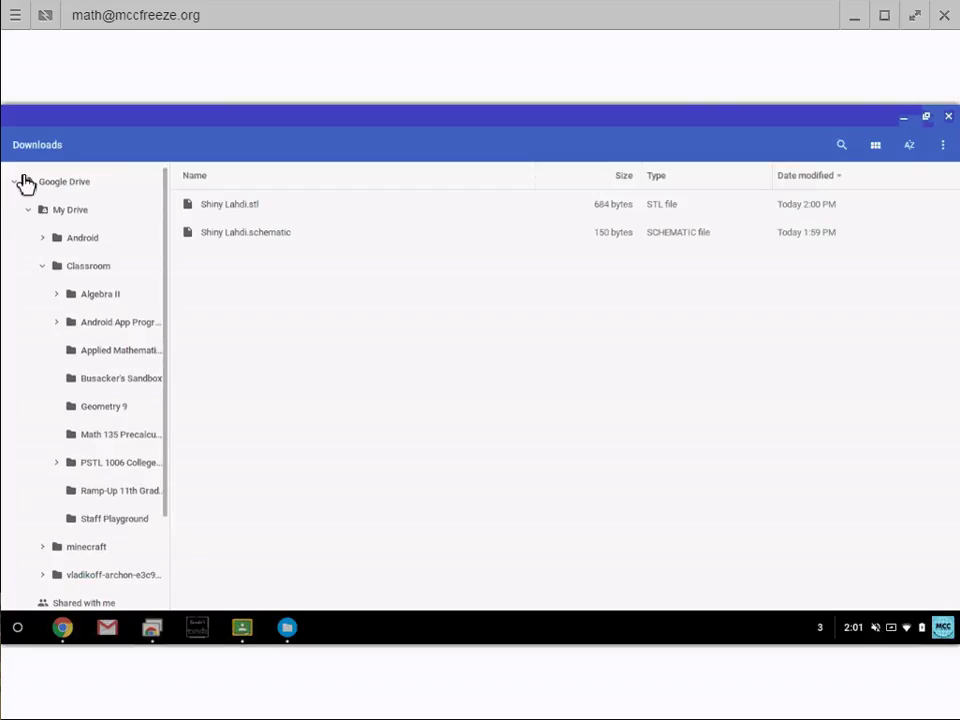
click(29, 211)
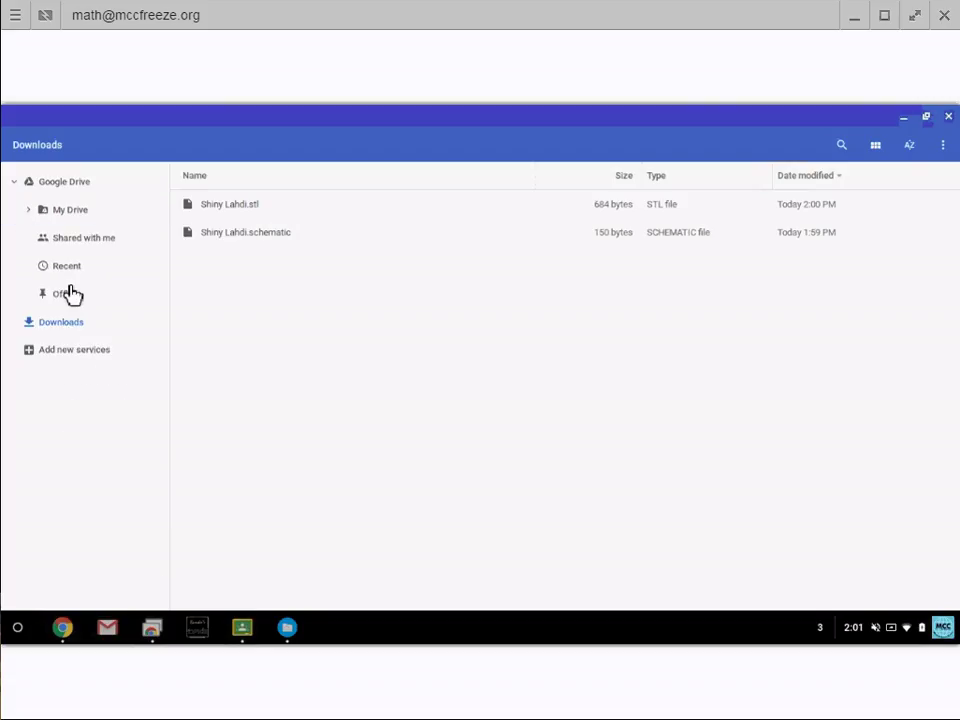
click(36, 216)
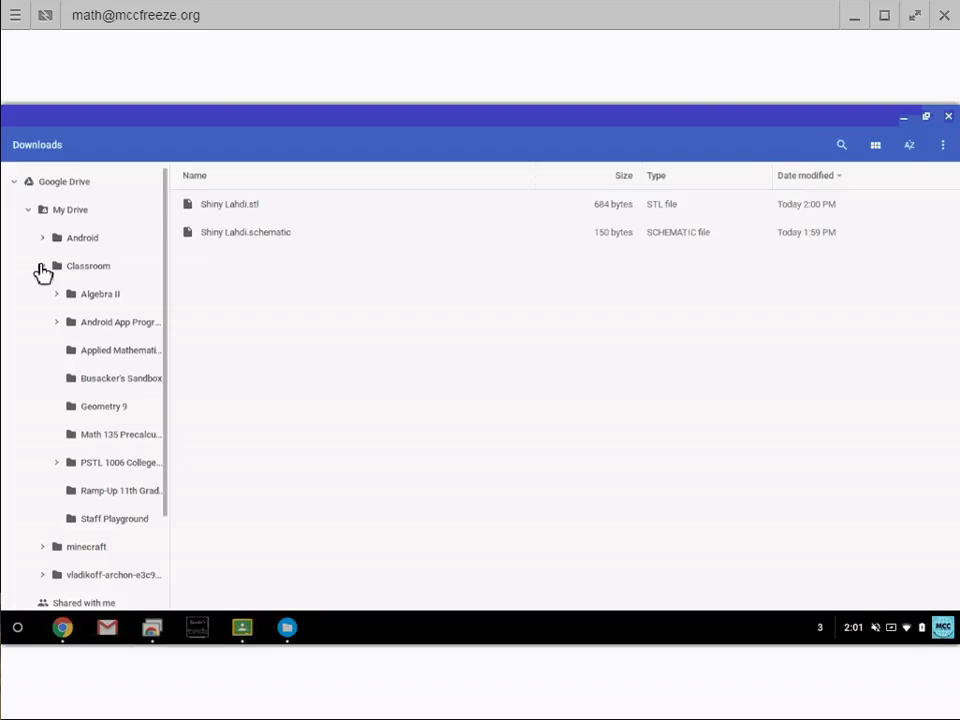
click(45, 267)
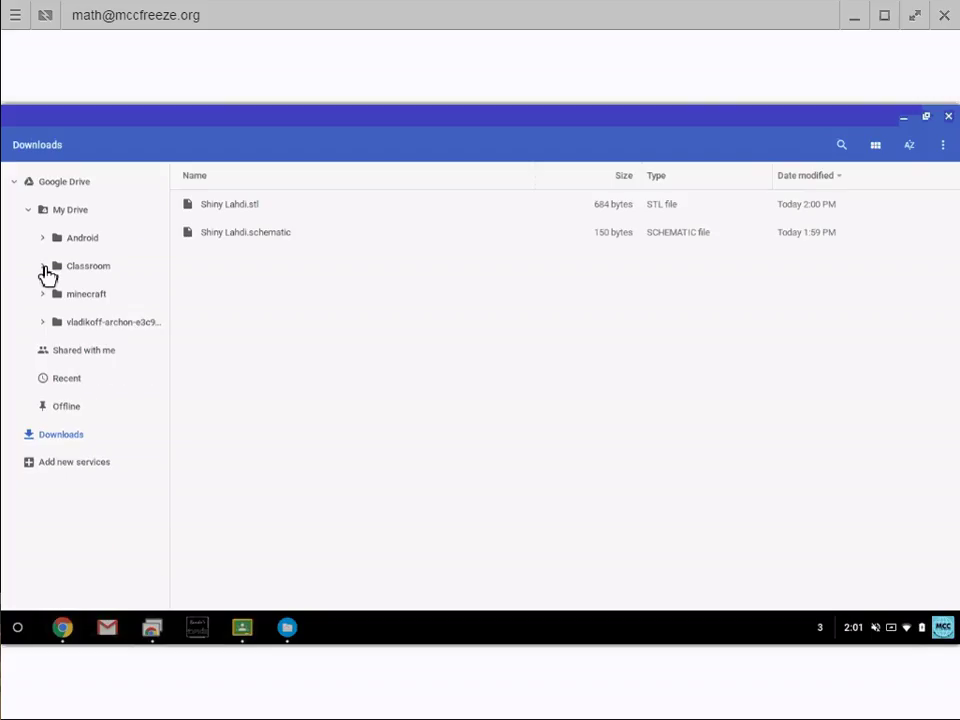
click(46, 268)
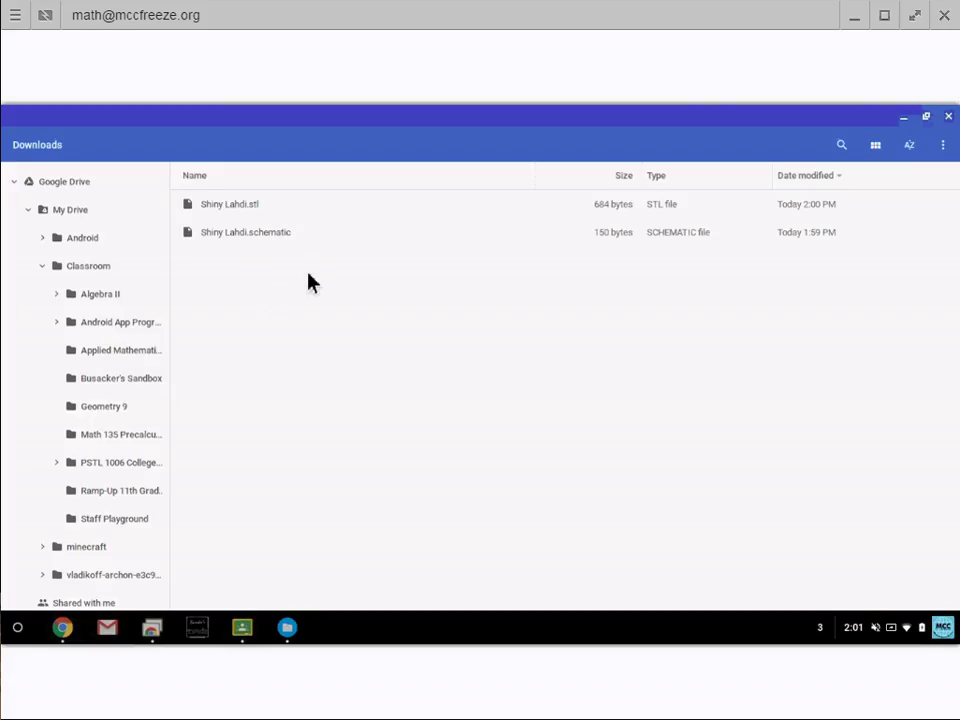
drag(298, 296, 103, 416)
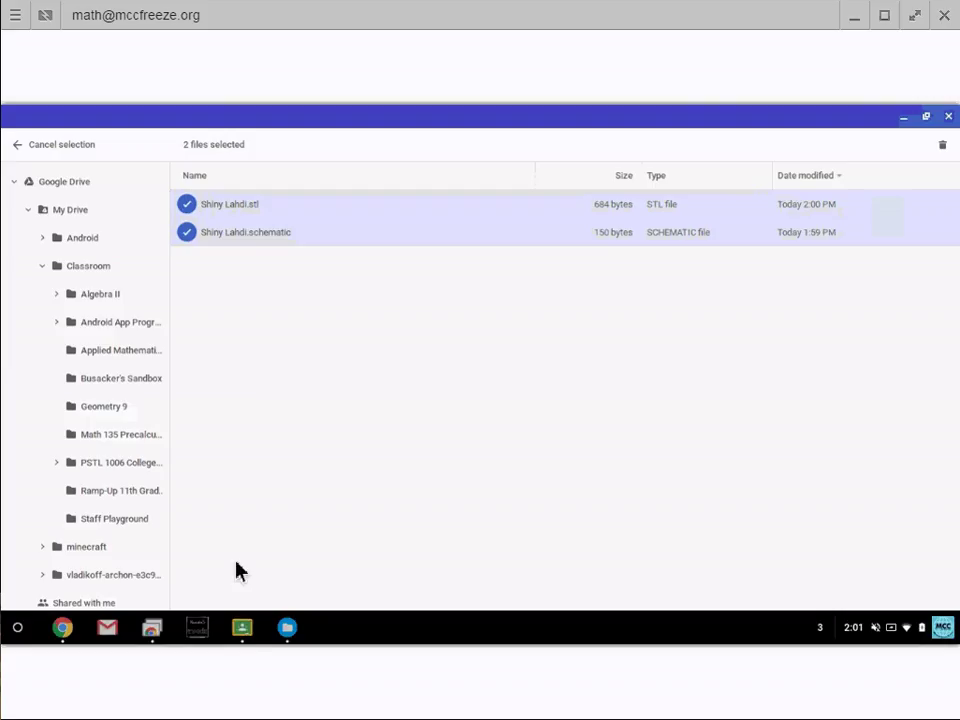
Switch to the Geometry 9 class stream and open the Scale Model of your House post.
click(244, 630)
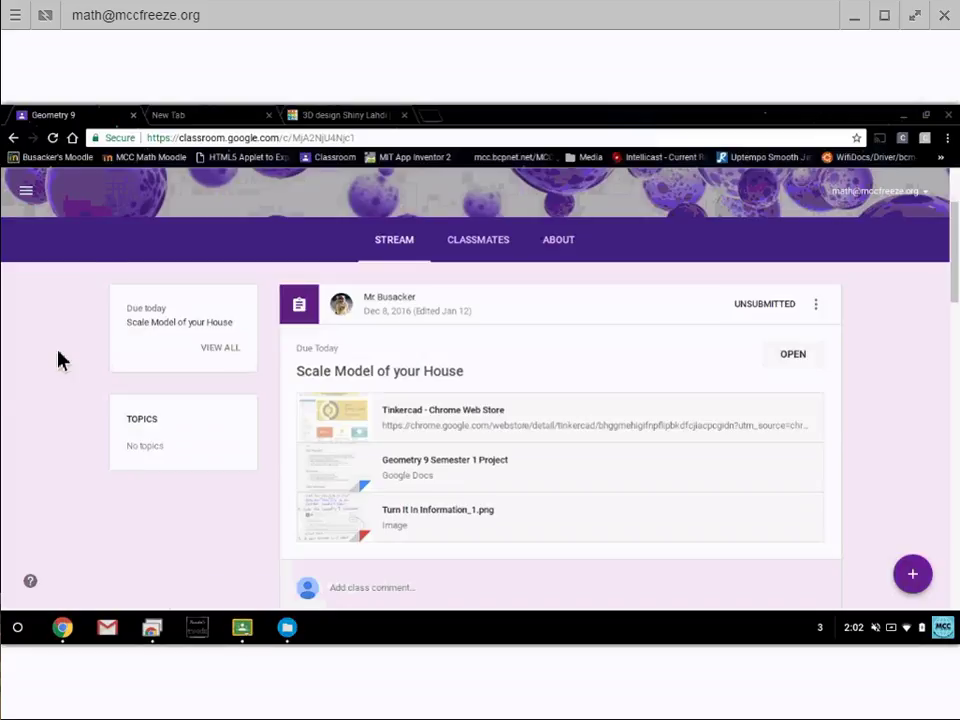
scroll(58, 358, up, 3)
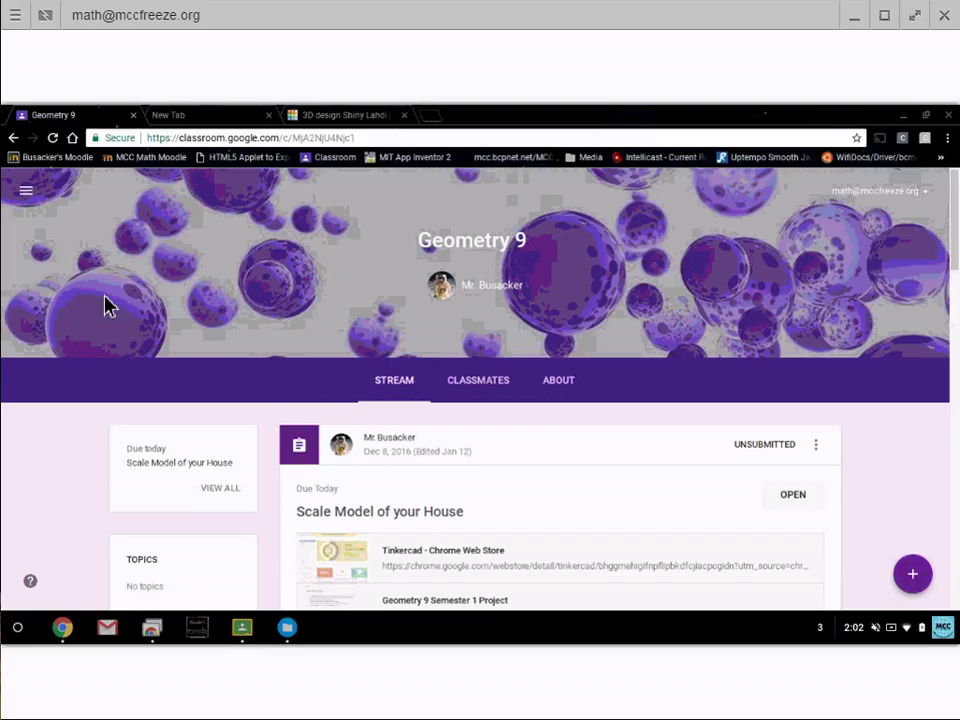
scroll(107, 306, down, 5)
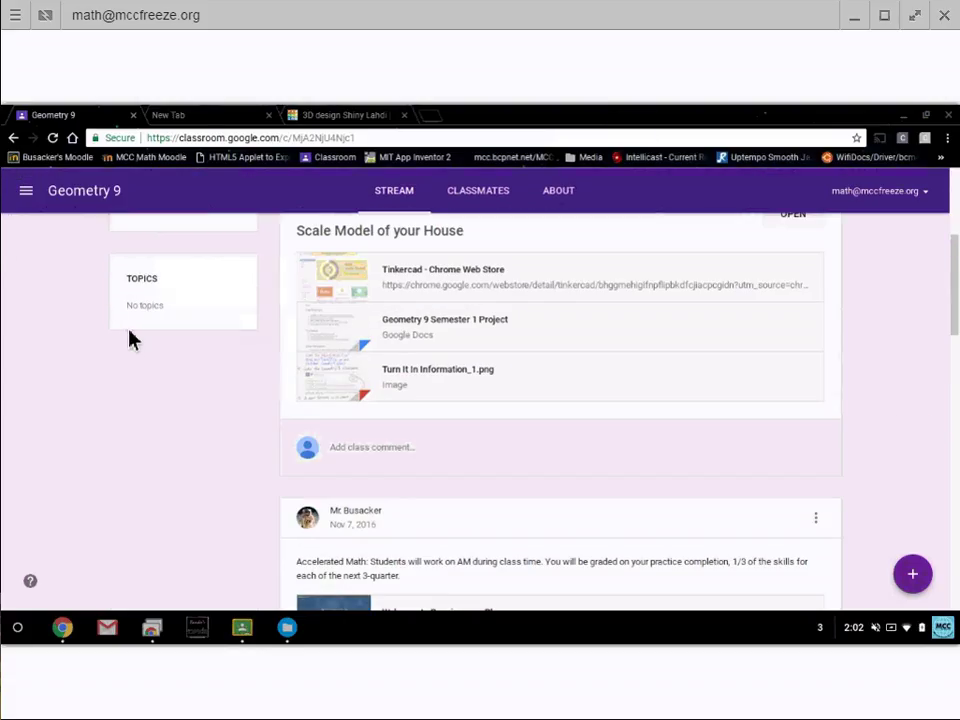
scroll(130, 335, up, 1)
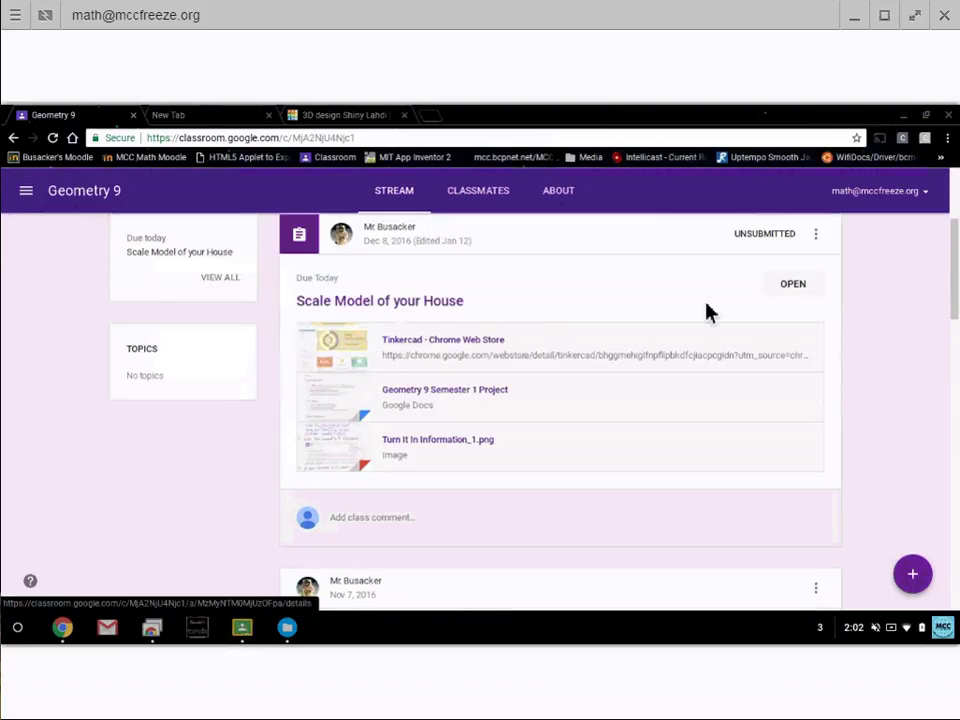
click(795, 287)
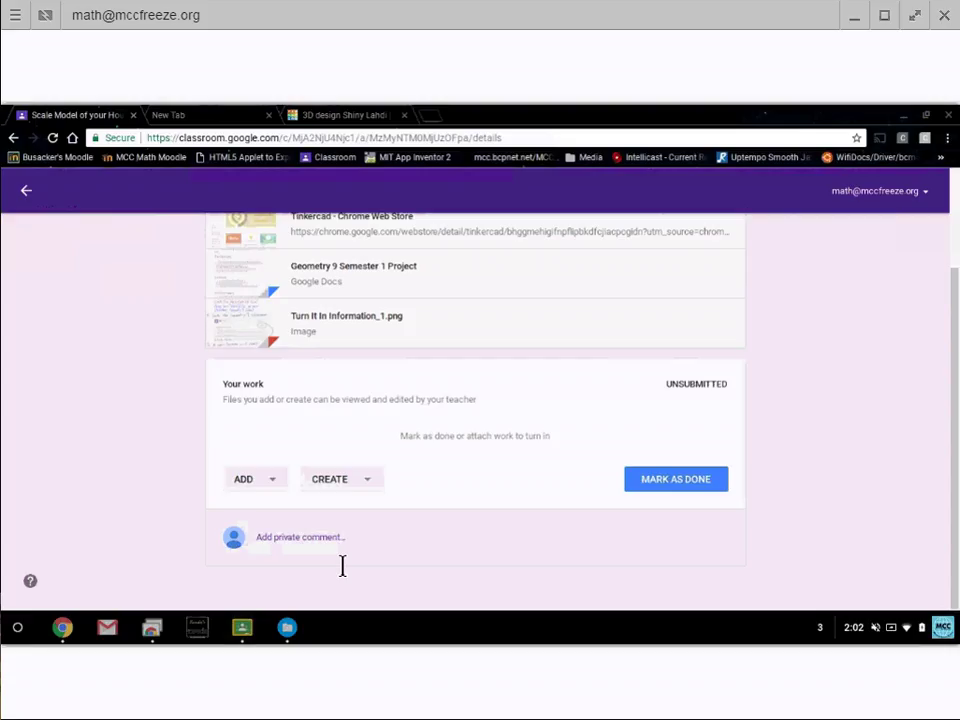
click(282, 486)
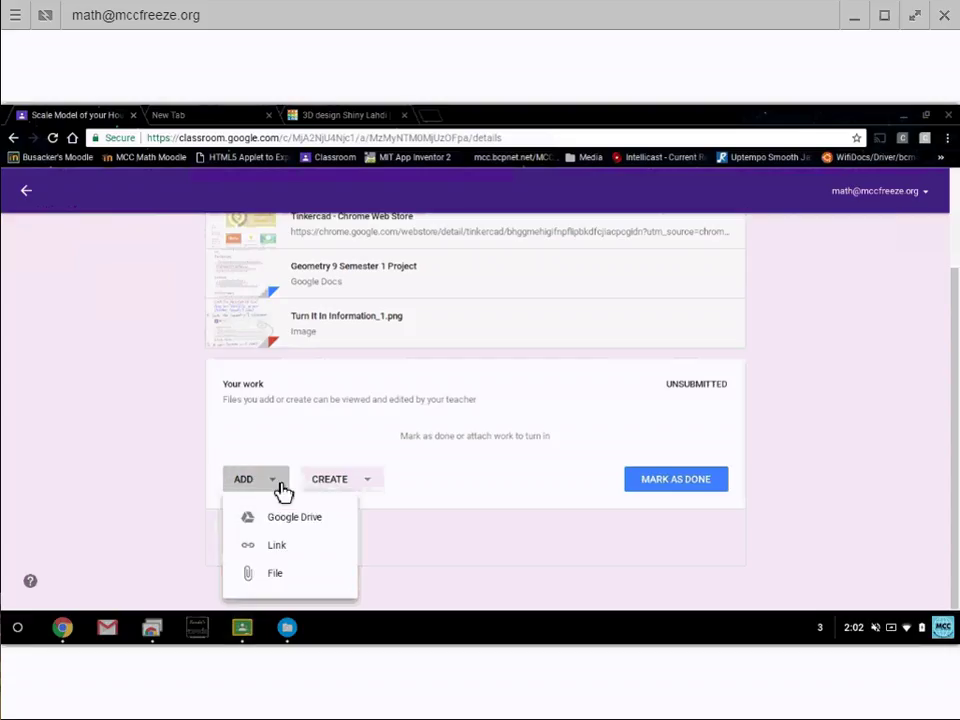
click(305, 532)
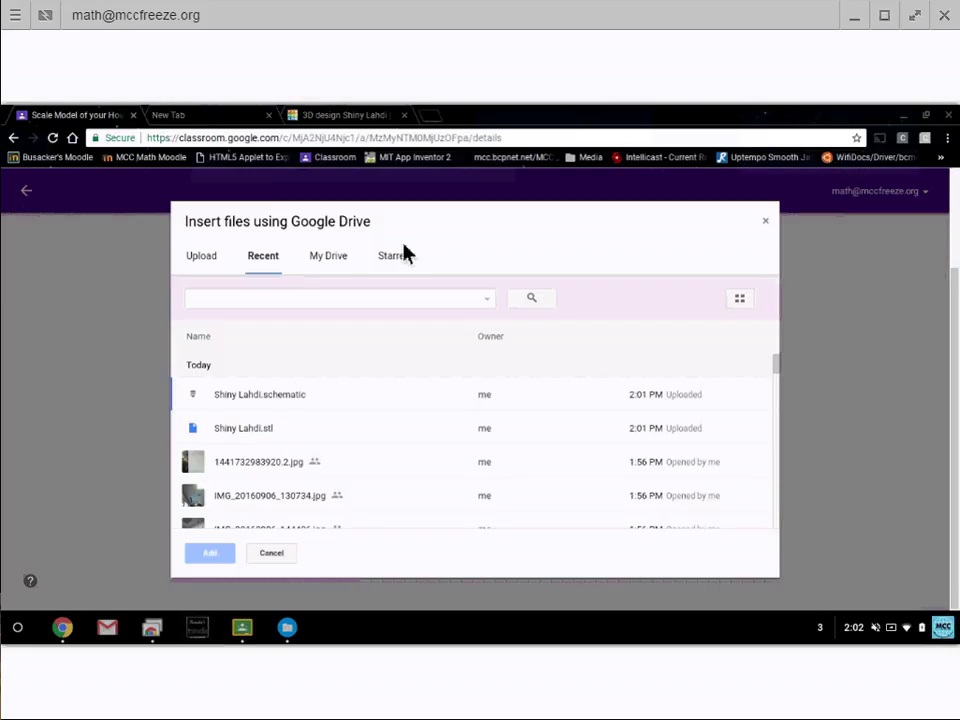
click(340, 263)
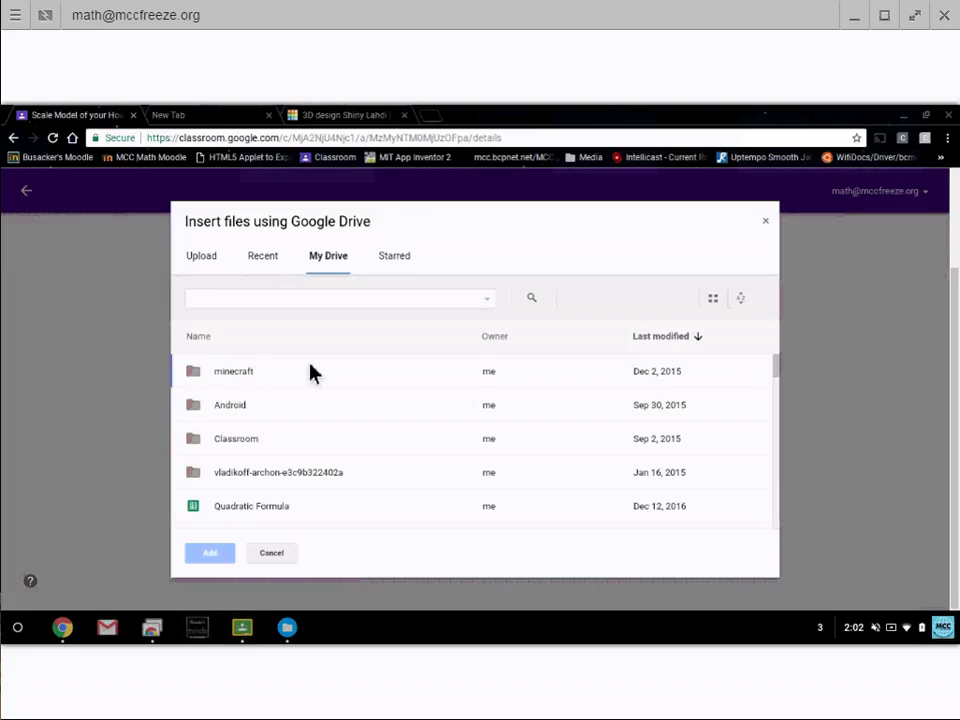
double_click(197, 442)
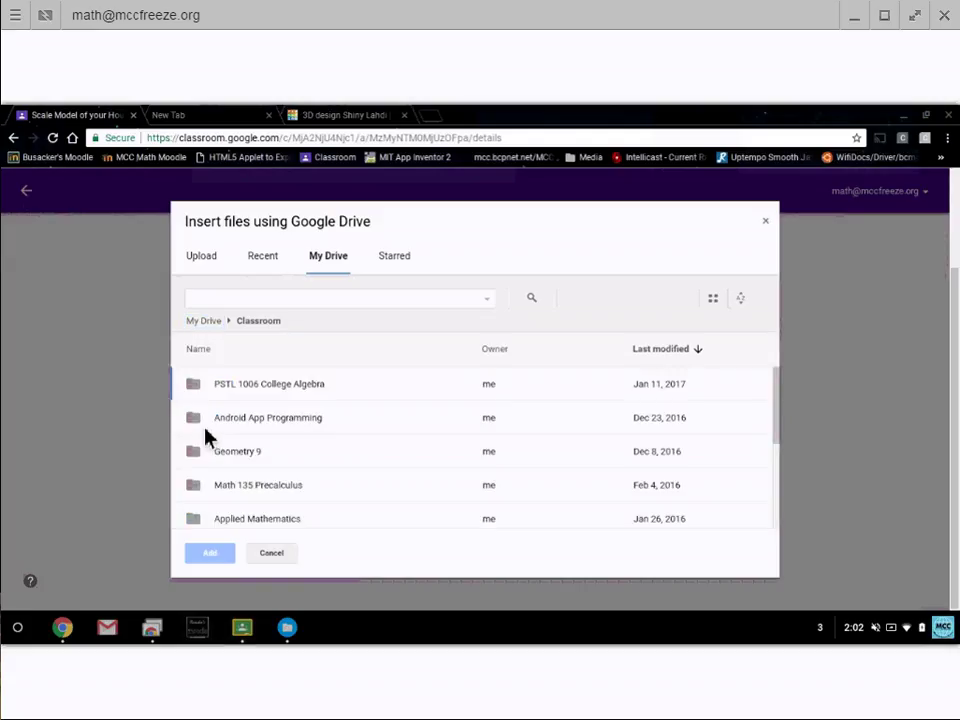
double_click(193, 453)
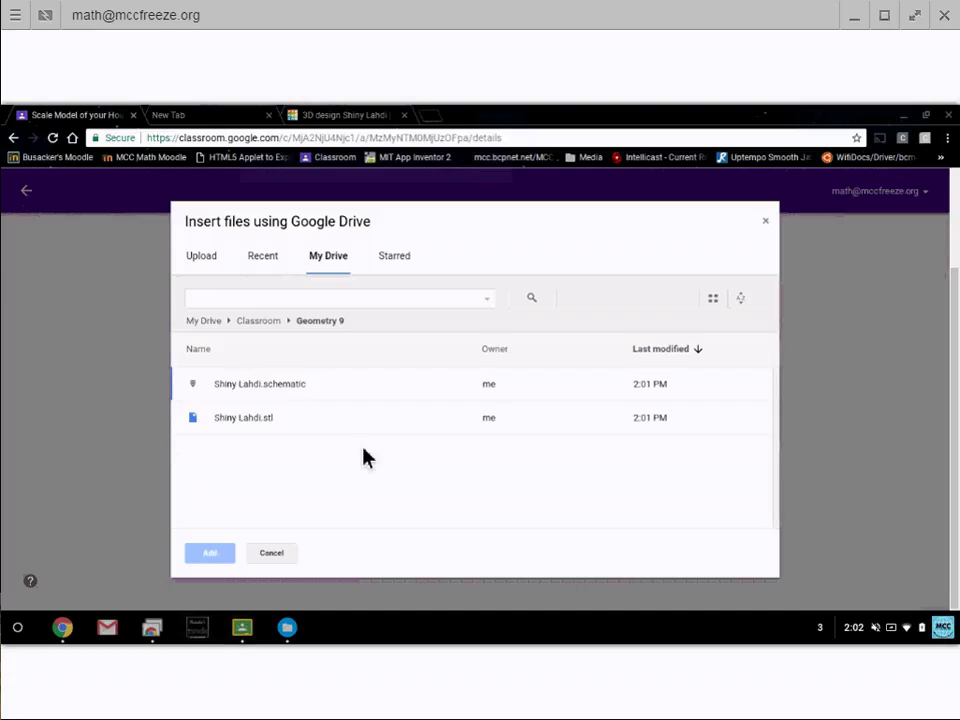
drag(361, 463, 199, 381)
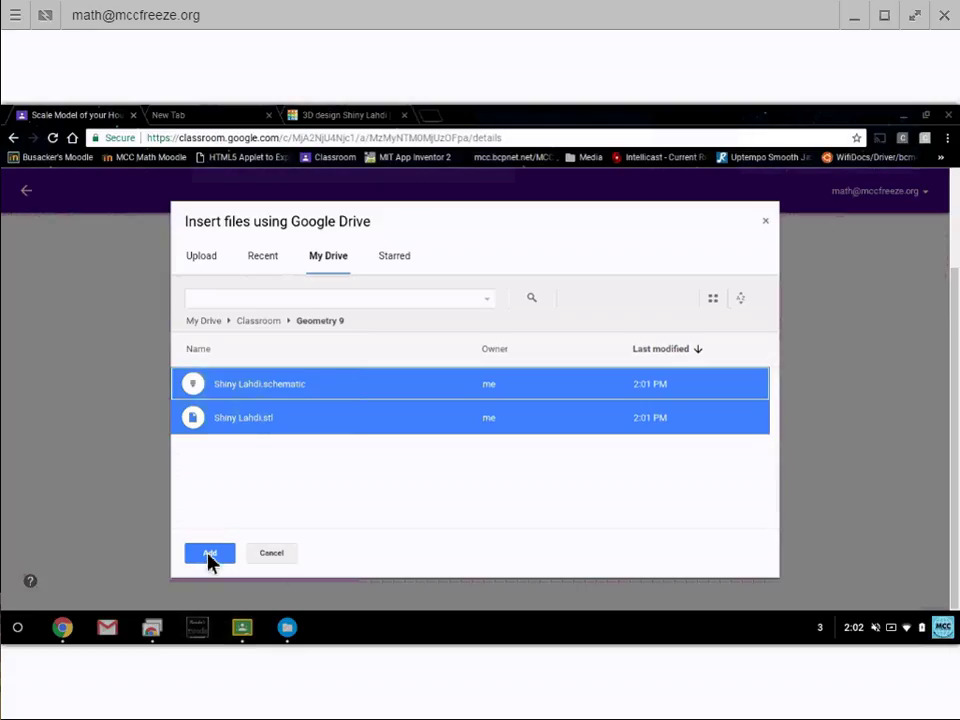
click(210, 555)
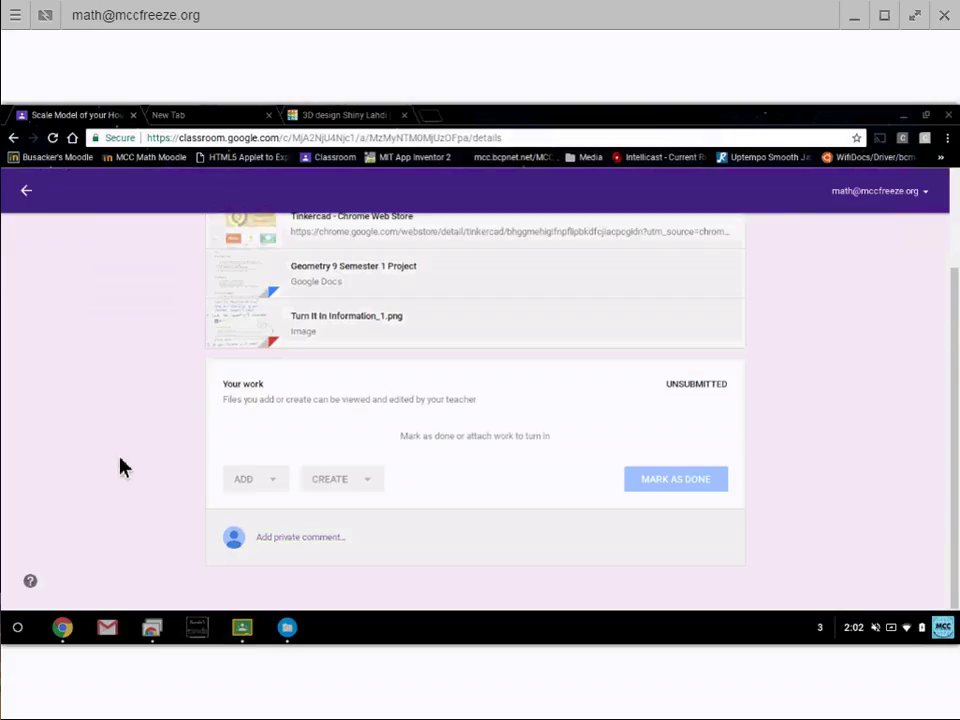
Turn in the assignment with both attached files, confirming the submission.
scroll(84, 465, up, 3)
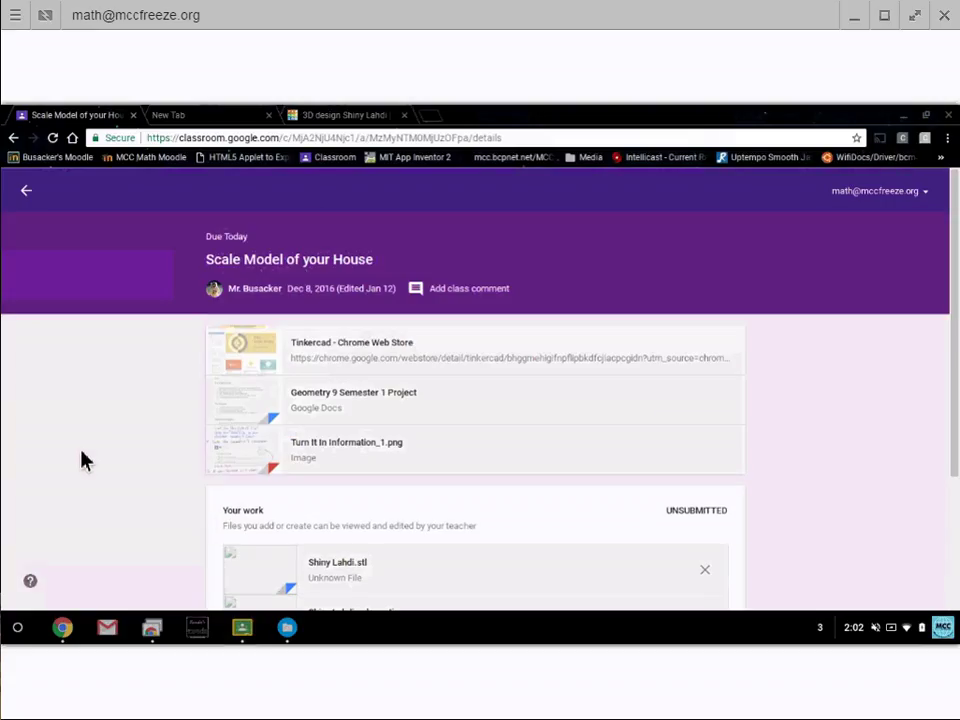
scroll(137, 396, down, 3)
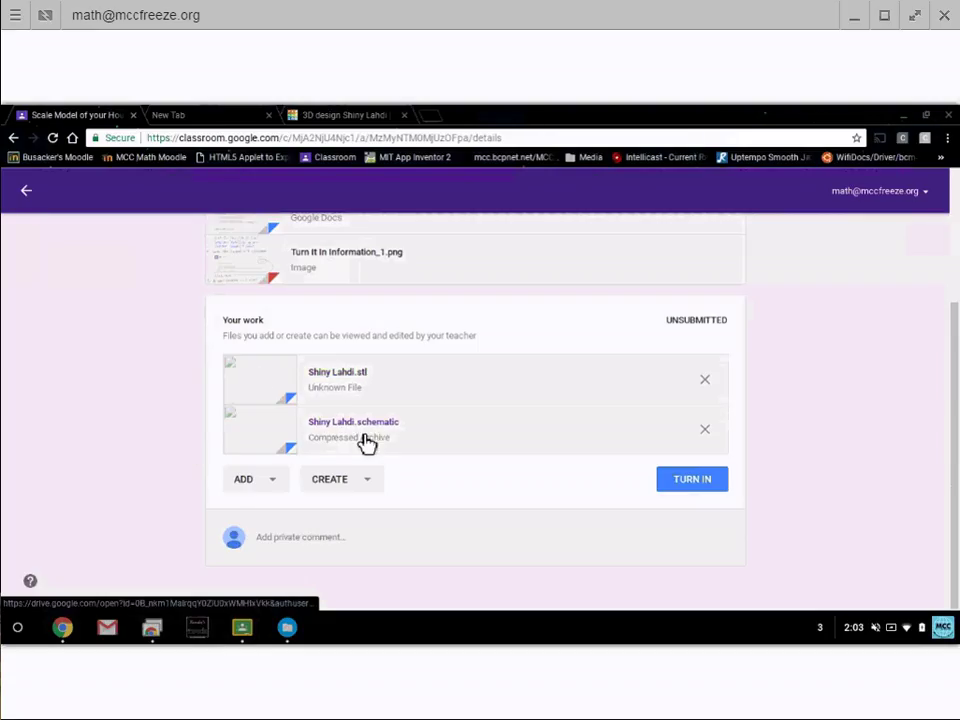
click(692, 480)
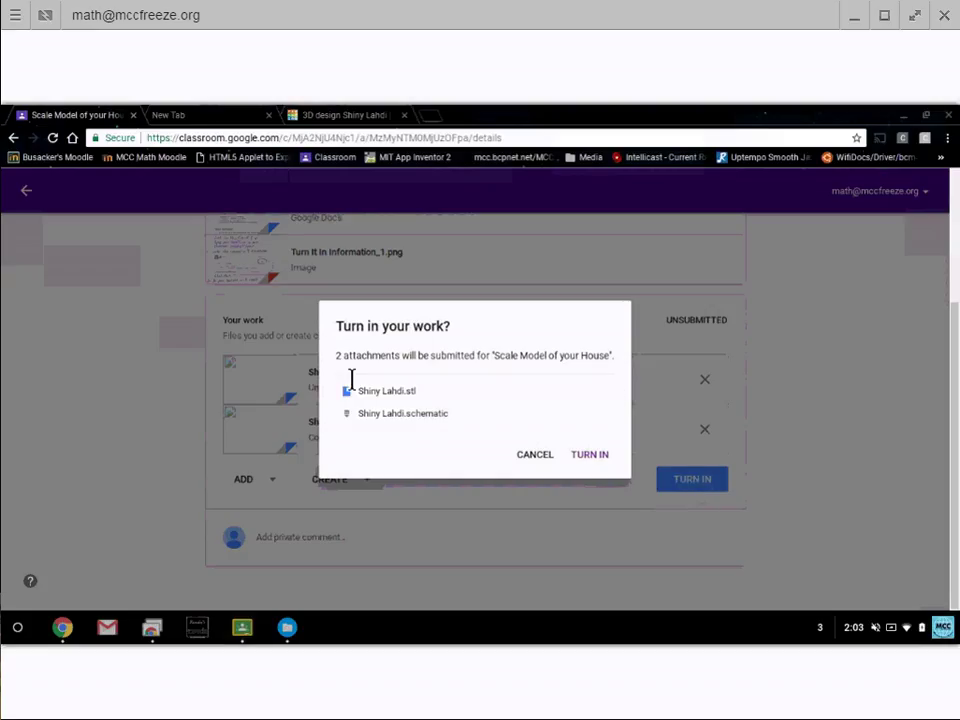
click(590, 456)
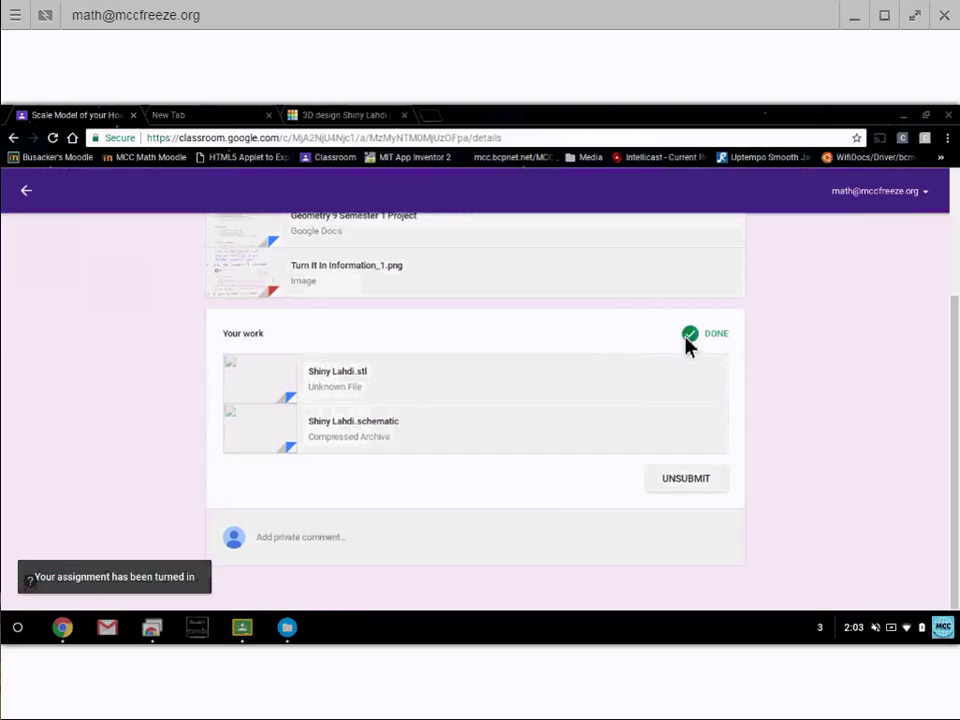
Go back to the Geometry 9 class stream and check the assignment shows Done.
scroll(154, 401, up, 2)
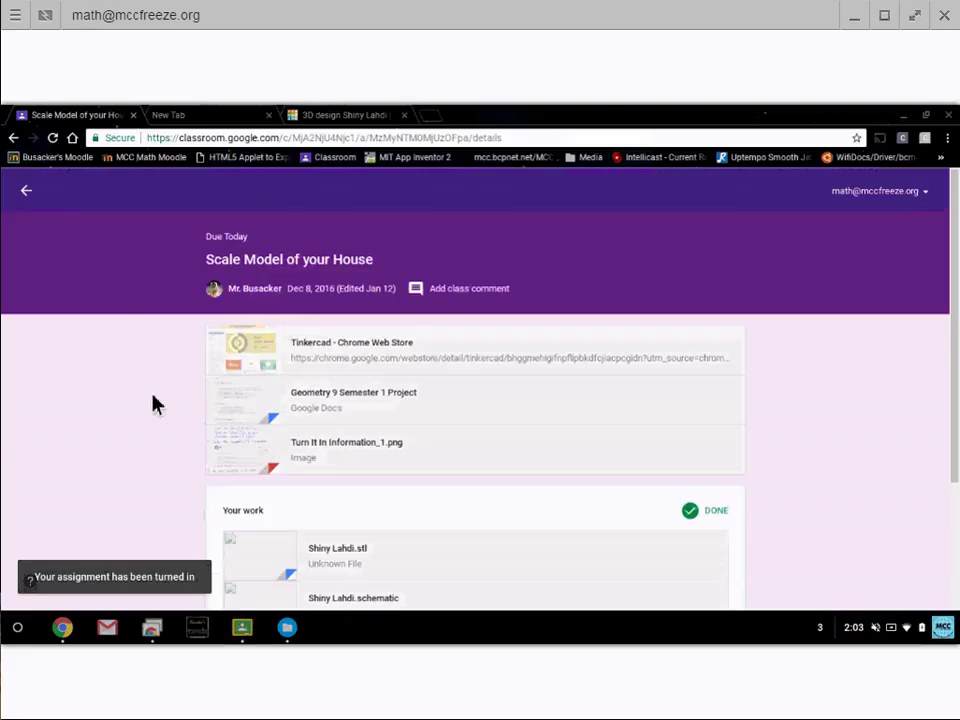
click(27, 192)
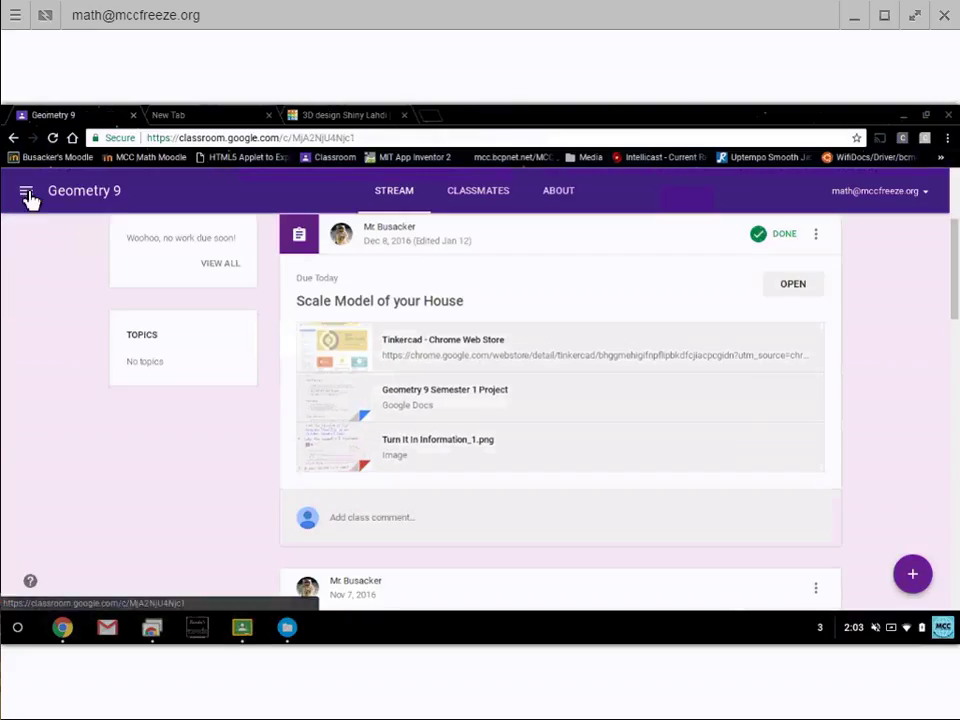
scroll(66, 386, up, 2)
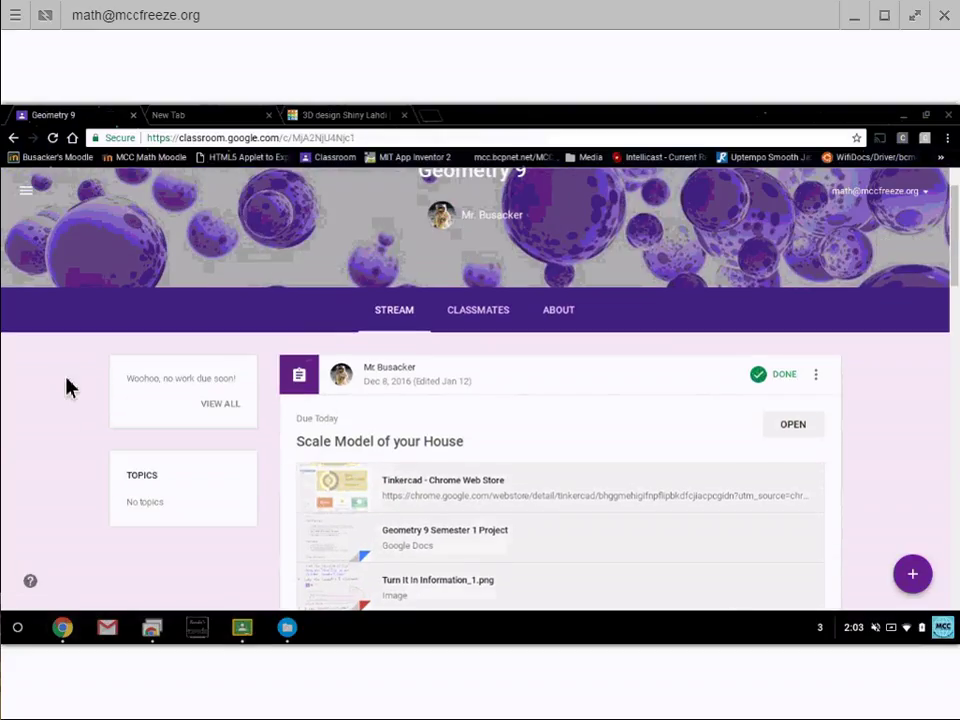
scroll(66, 386, down, 1)
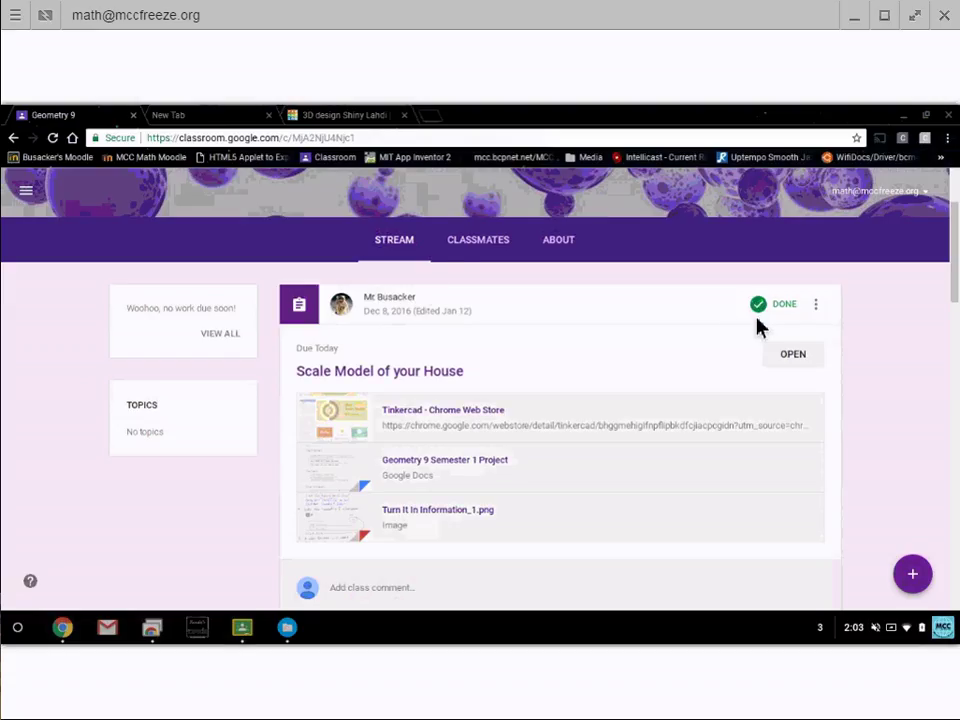